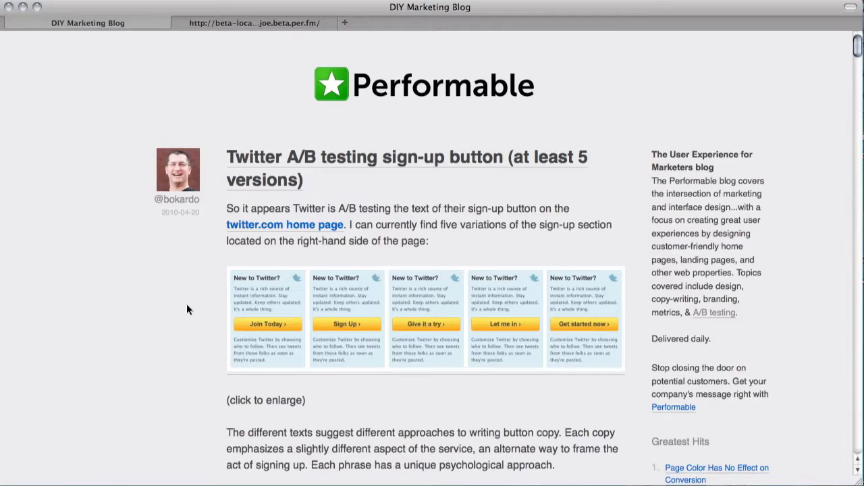
Read through the blog article on Twitter's sign-up button A/B test and its five button text variations
{"action": "scroll", "coordinate": [187, 309], "scroll_direction": "down", "scroll_amount": 5}
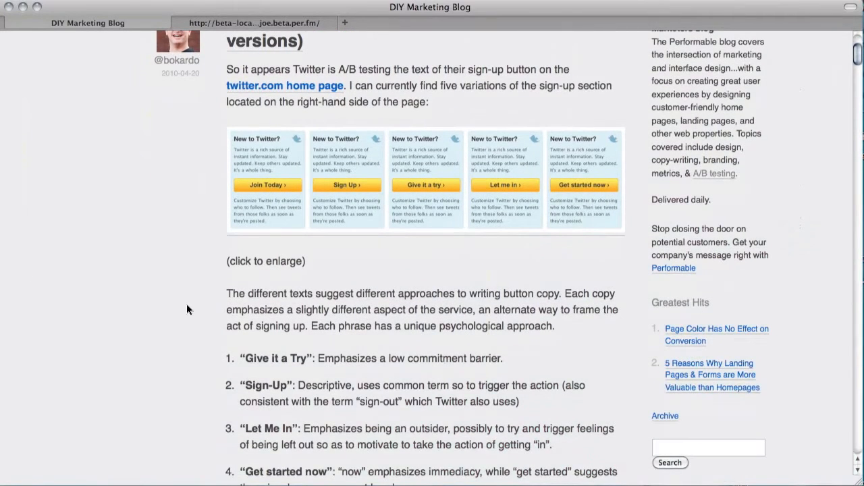
{"action": "scroll", "coordinate": [187, 309], "scroll_direction": "down", "scroll_amount": 3}
{"action": "scroll", "coordinate": [187, 309], "scroll_direction": "down", "scroll_amount": 1}
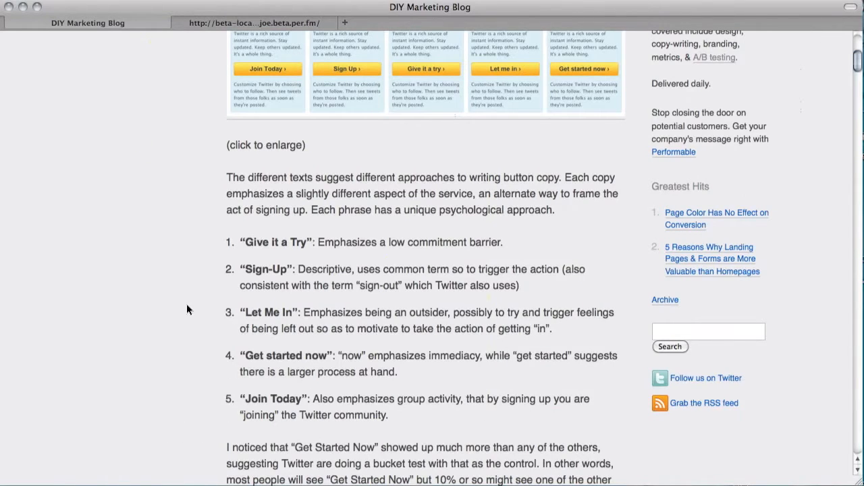
{"action": "scroll", "coordinate": [188, 309], "scroll_direction": "down", "scroll_amount": 8}
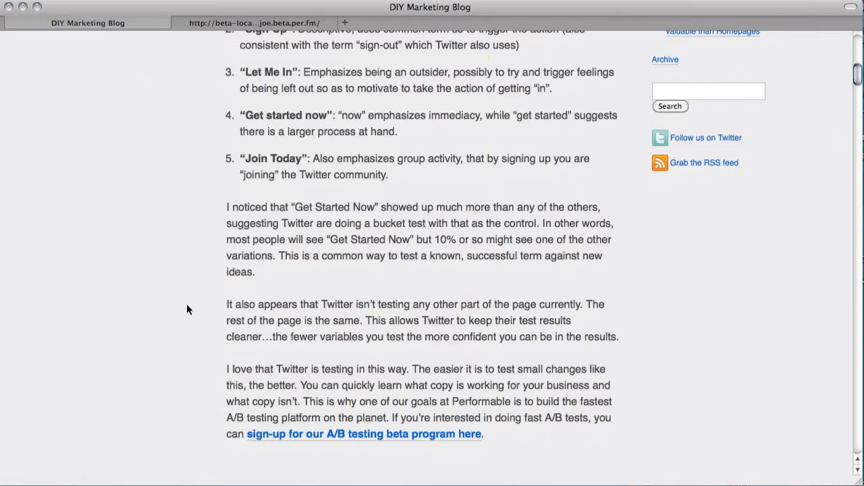
{"action": "scroll", "coordinate": [188, 309], "scroll_direction": "up", "scroll_amount": 10}
{"action": "scroll", "coordinate": [188, 310], "scroll_direction": "up", "scroll_amount": 5}
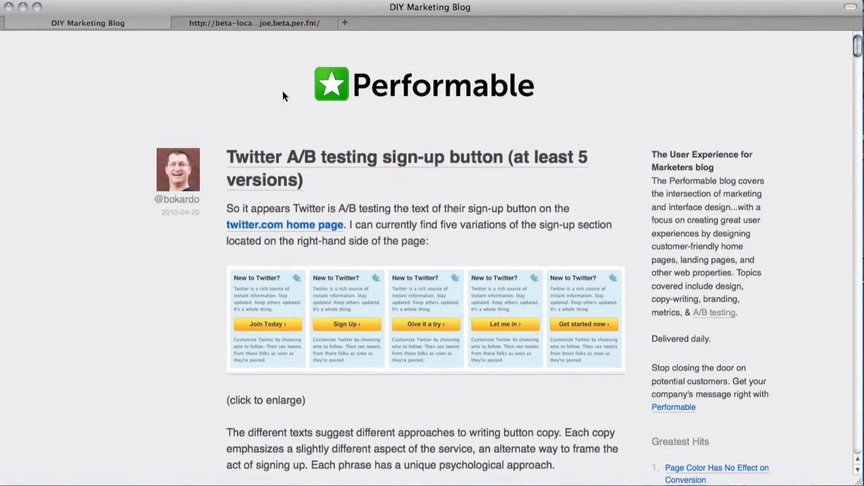
Start a new landing page from the Performable dashboard and name it "Twitter Homepage Test"
{"action": "left_click", "coordinate": [276, 25]}
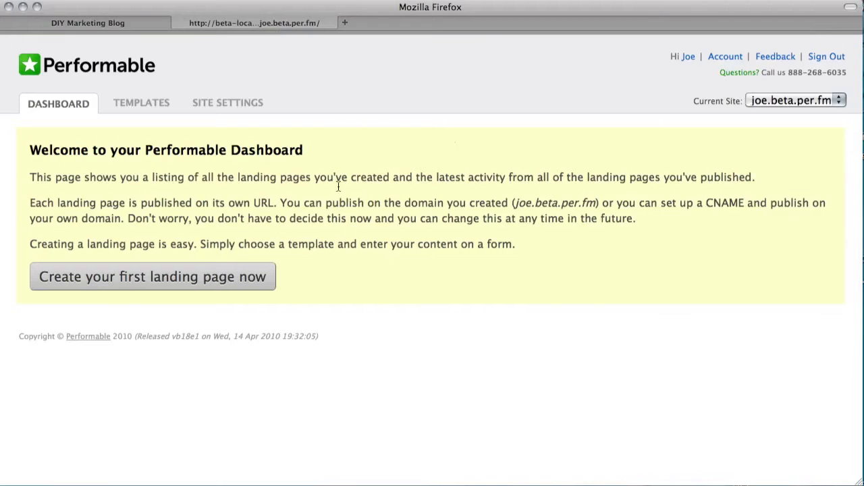
{"action": "left_click", "coordinate": [260, 277]}
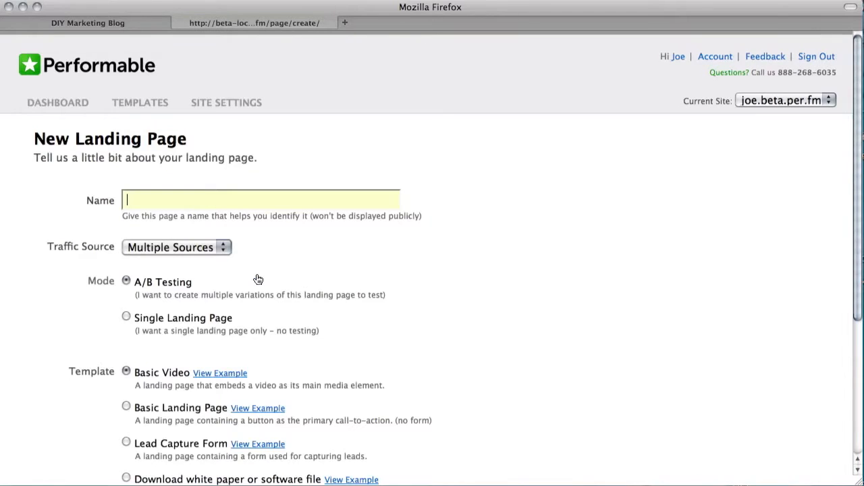
{"action": "type", "text": "Twi"}
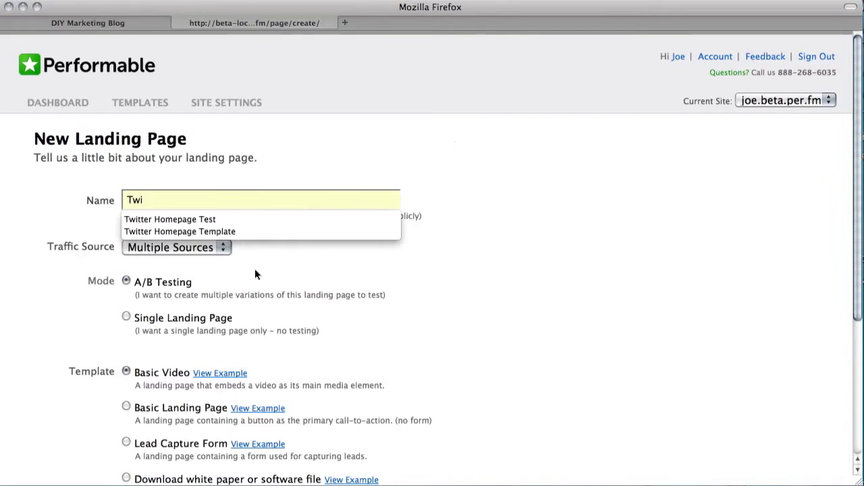
{"action": "key", "text": "Down"}
{"action": "key", "text": "Down"}
{"action": "key", "text": "Up"}
{"action": "key", "text": "Return"}
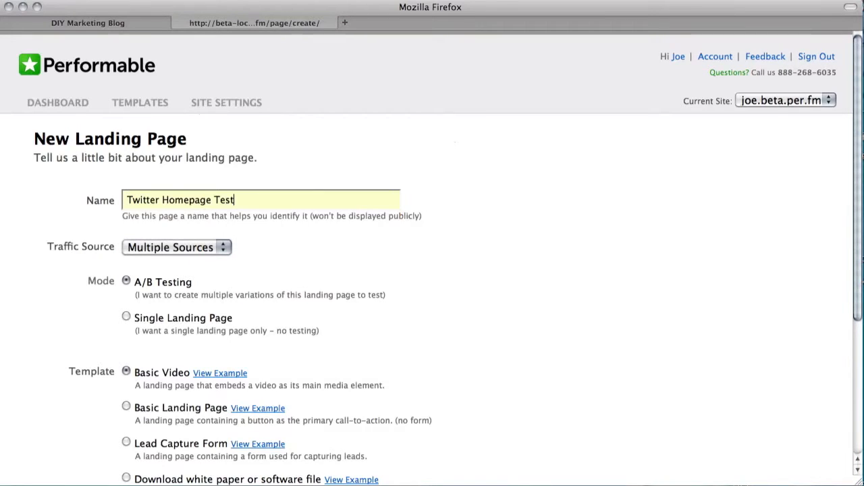
Choose the Twitter Homepage Template and create the landing page in A/B Testing mode
{"action": "scroll", "coordinate": [302, 289], "scroll_direction": "down", "scroll_amount": 6}
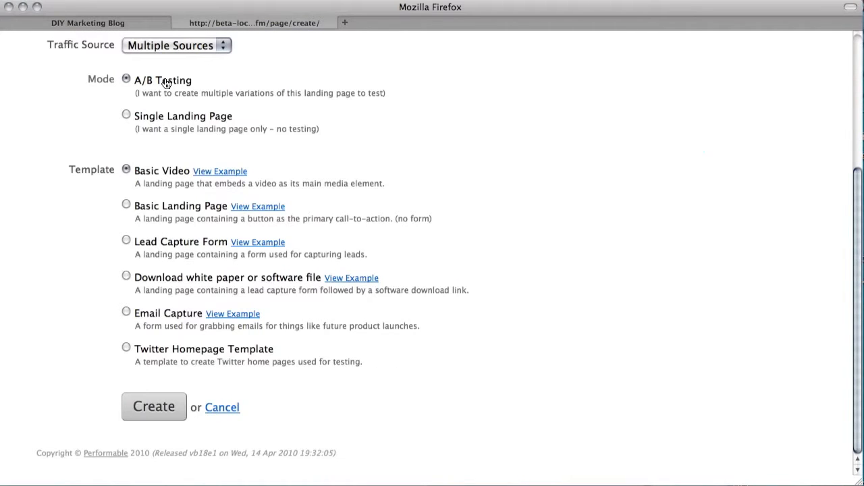
{"action": "left_click", "coordinate": [145, 350]}
{"action": "left_click", "coordinate": [152, 406]}
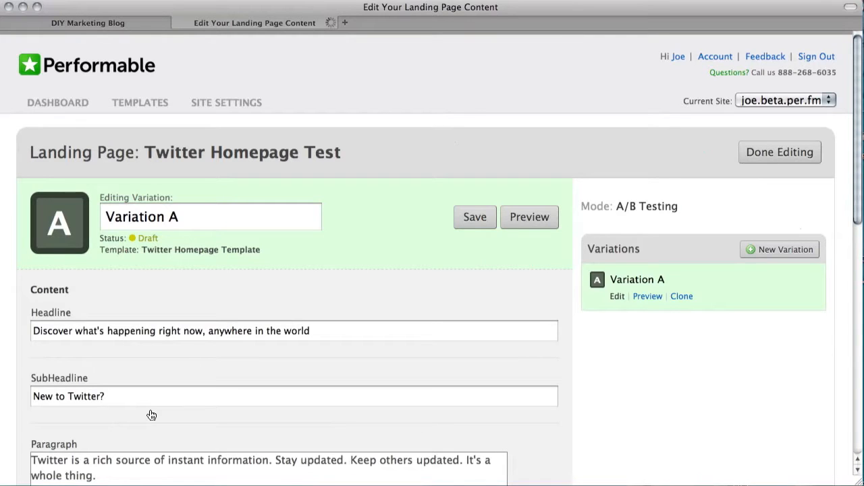
Rename Variation A as "Let me in"
{"action": "triple_click", "coordinate": [213, 216]}
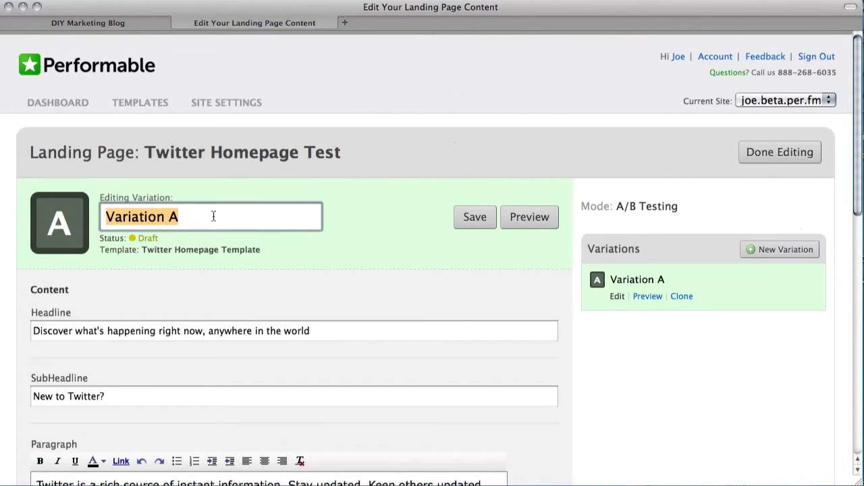
{"action": "type", "text": "Let me in"}
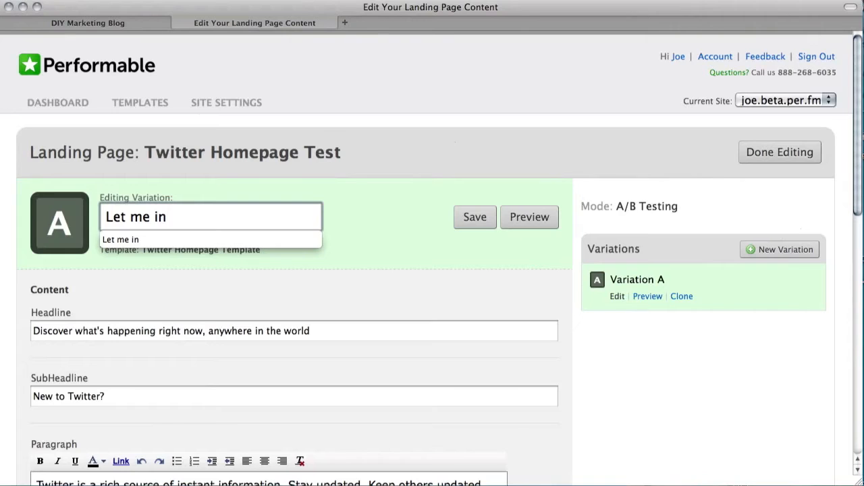
{"action": "key", "text": "Down"}
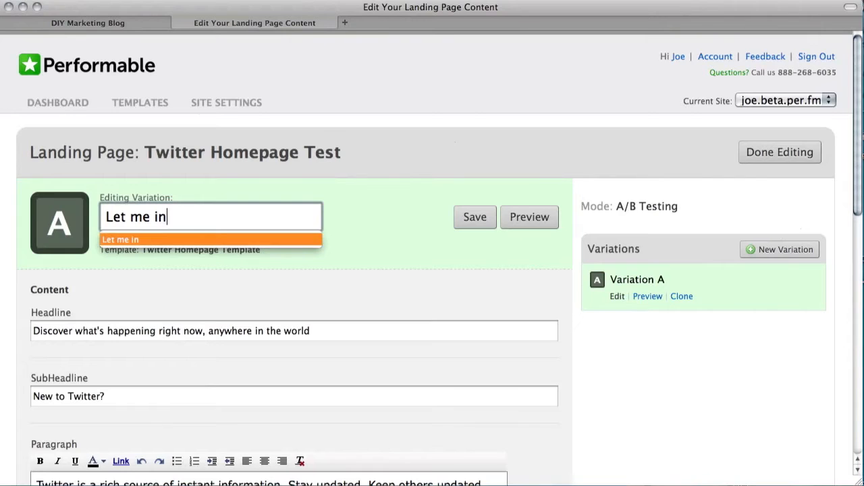
{"action": "key", "text": "Down"}
{"action": "key", "text": "Down"}
{"action": "triple_click", "coordinate": [180, 221]}
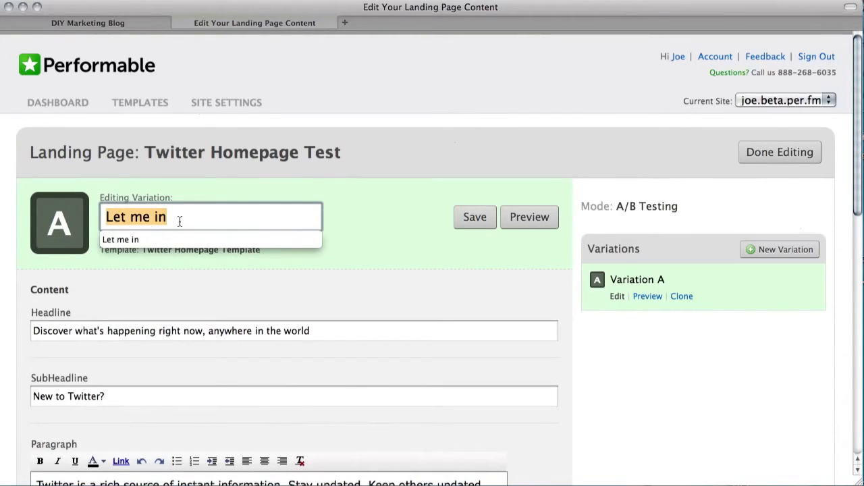
{"action": "left_click", "coordinate": [416, 272]}
Set variation A's Call to Action text to "Let me in"
{"action": "scroll", "coordinate": [417, 271], "scroll_direction": "down", "scroll_amount": 3}
{"action": "scroll", "coordinate": [417, 275], "scroll_direction": "down", "scroll_amount": 3}
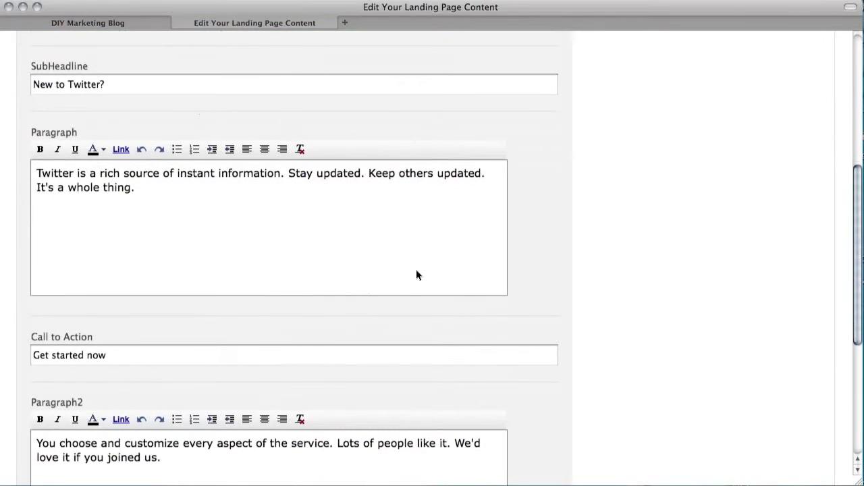
{"action": "triple_click", "coordinate": [211, 357]}
{"action": "type", "text": "Let me in"}
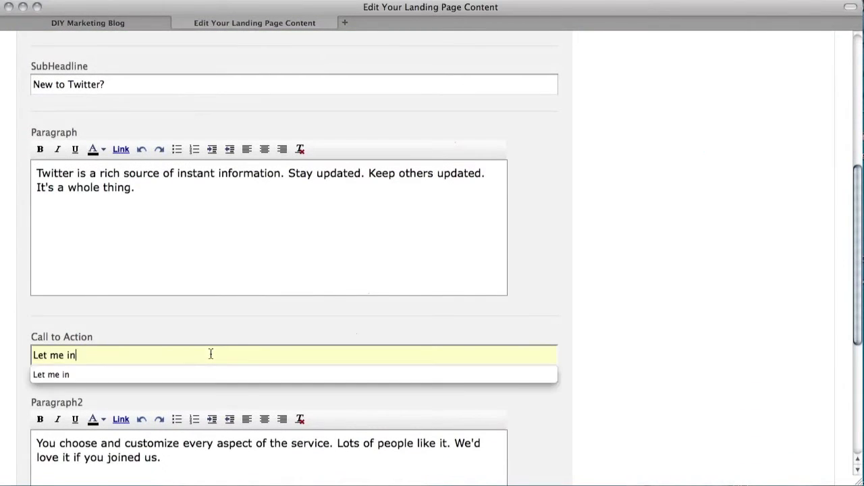
{"action": "left_click", "coordinate": [597, 295]}
Preview variation A's page with its sign-up button, and close the preview
{"action": "scroll", "coordinate": [597, 295], "scroll_direction": "up", "scroll_amount": 6}
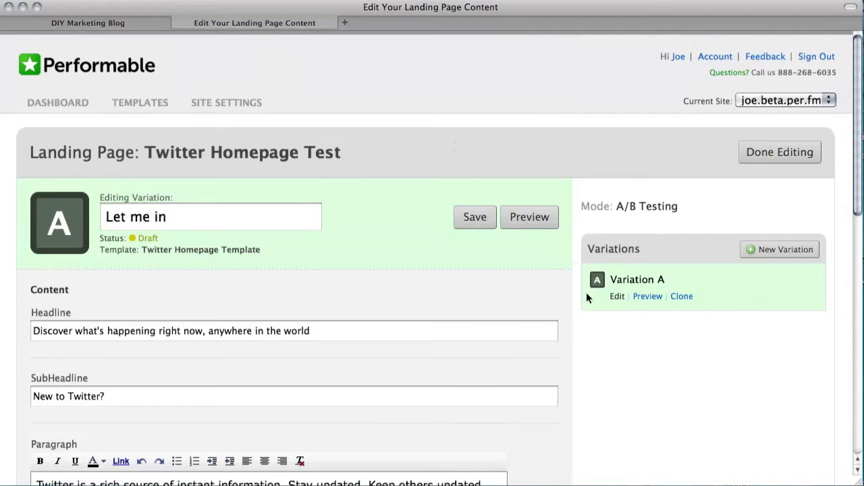
{"action": "left_click", "coordinate": [525, 219]}
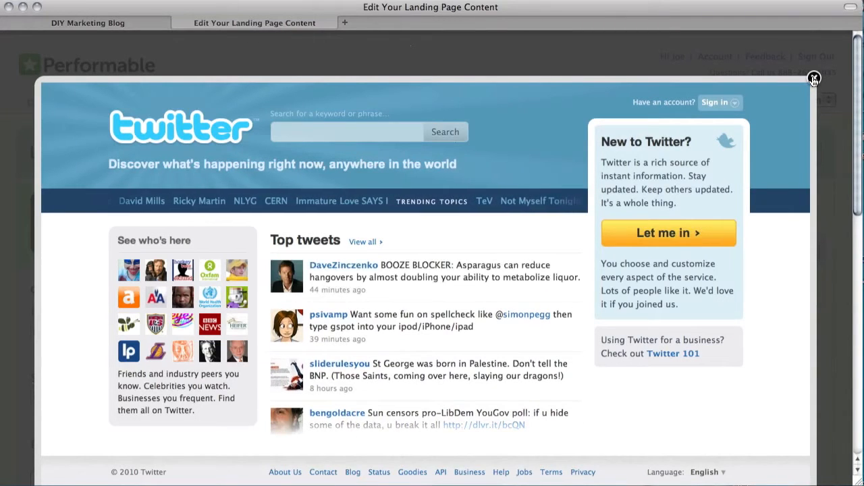
{"action": "left_click", "coordinate": [813, 79]}
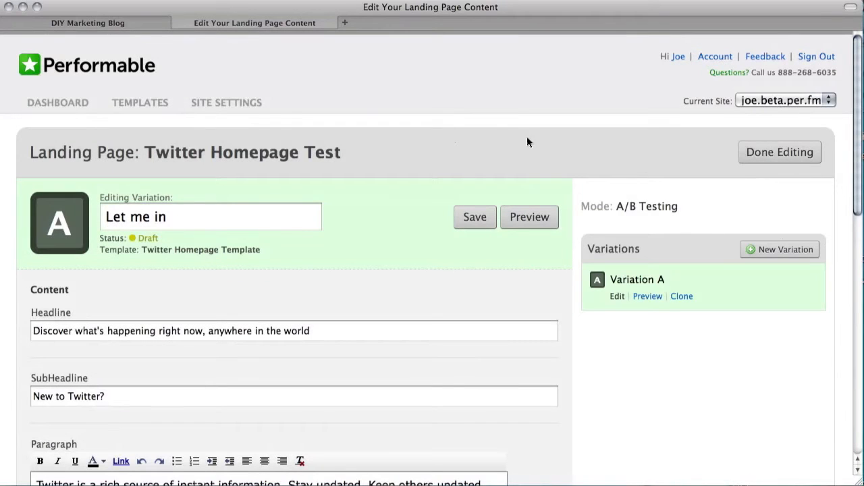
Clone variation A and name the copy "Get started now"
{"action": "left_click", "coordinate": [683, 297]}
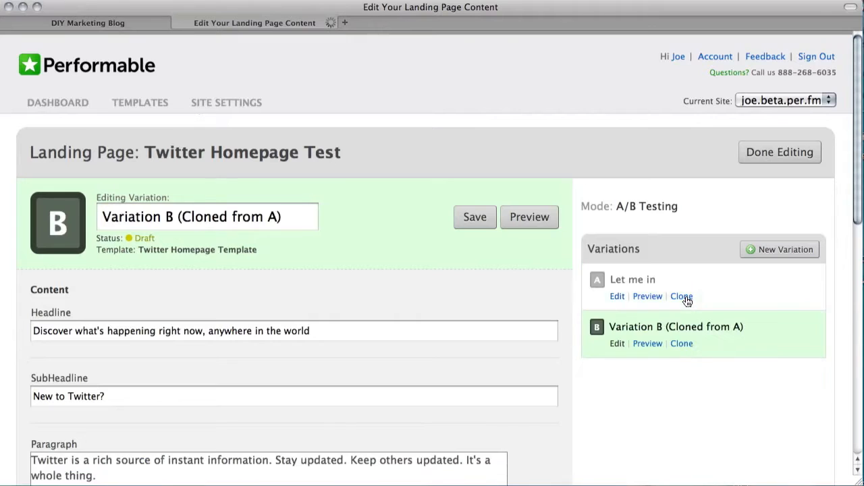
{"action": "triple_click", "coordinate": [204, 217]}
{"action": "type", "text": "Get st"}
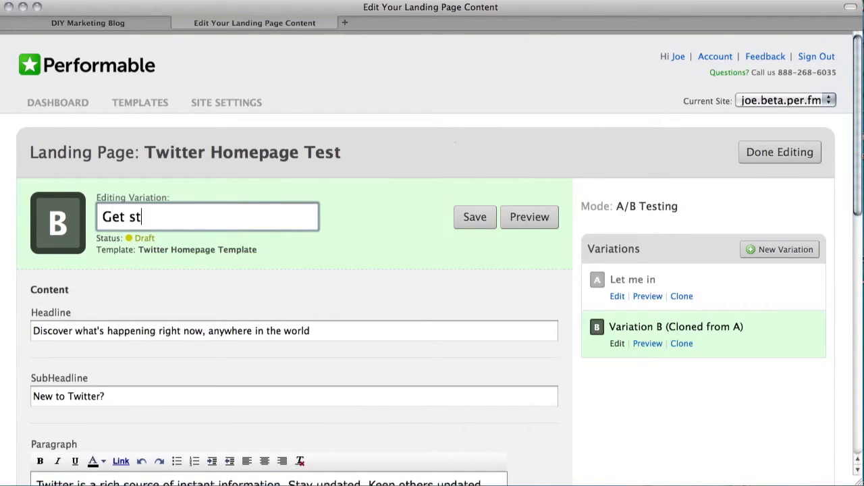
{"action": "type", "text": "arted now"}
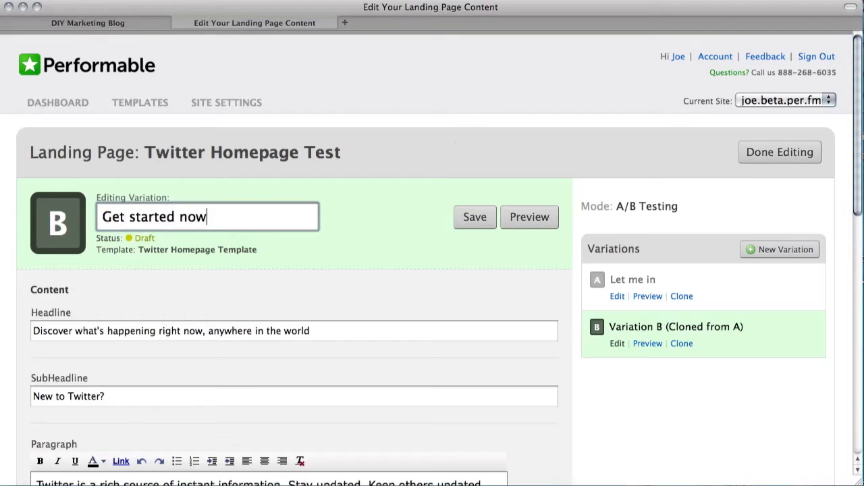
Copy variation B's name "Get started now" into its Call to Action and preview the page
{"action": "key", "text": "super+a"}
{"action": "key", "text": "super+c"}
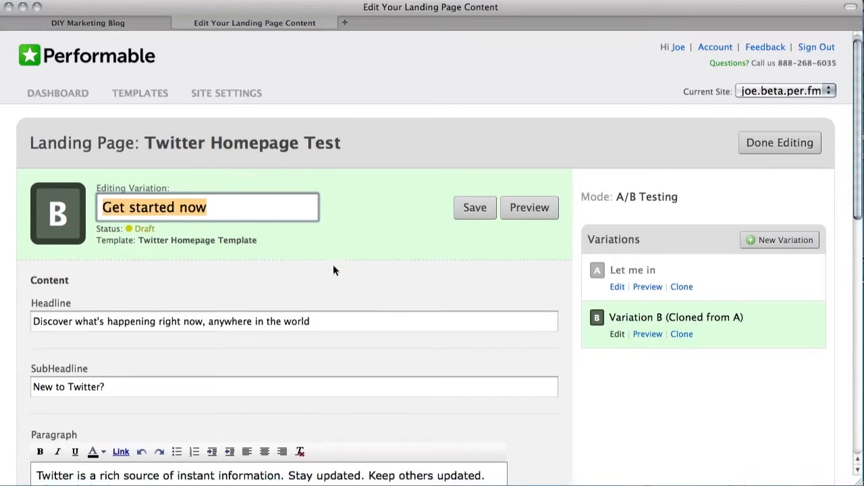
{"action": "scroll", "coordinate": [333, 265], "scroll_direction": "down", "scroll_amount": 10}
{"action": "triple_click", "coordinate": [214, 346]}
{"action": "key", "text": "super+v"}
{"action": "scroll", "coordinate": [561, 271], "scroll_direction": "up", "scroll_amount": 10}
{"action": "left_click", "coordinate": [515, 222]}
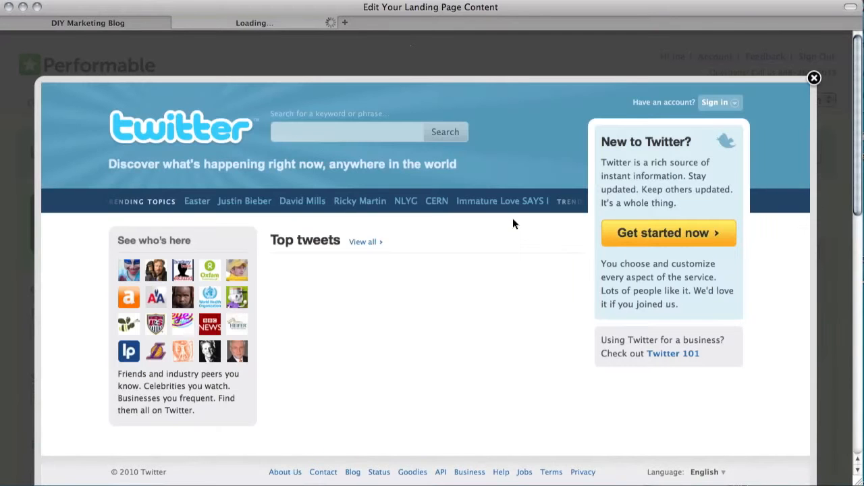
{"action": "left_click", "coordinate": [814, 78]}
Clone the "Get started now" variation and name the copy "Sign up"
{"action": "left_click", "coordinate": [684, 345]}
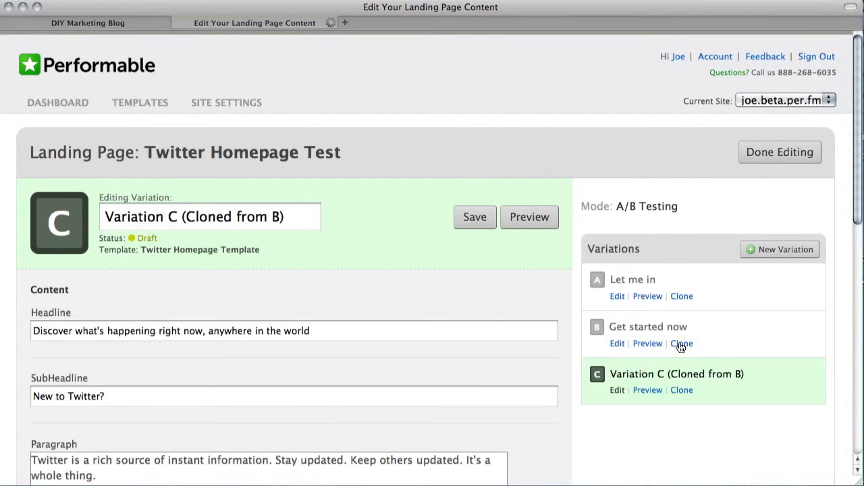
{"action": "triple_click", "coordinate": [174, 216]}
{"action": "type", "text": "Sign up"}
Copy variation C's name "Sign up" into its Call to Action and save the variation
{"action": "key", "text": "super+a"}
{"action": "key", "text": "super+c"}
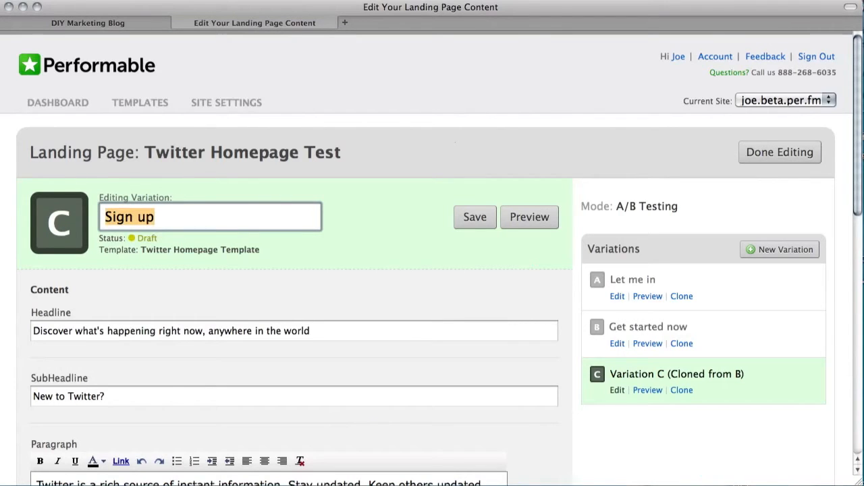
{"action": "scroll", "coordinate": [210, 287], "scroll_direction": "down", "scroll_amount": 5}
{"action": "triple_click", "coordinate": [164, 313]}
{"action": "key", "text": "super+v"}
{"action": "scroll", "coordinate": [669, 158], "scroll_direction": "up", "scroll_amount": 5}
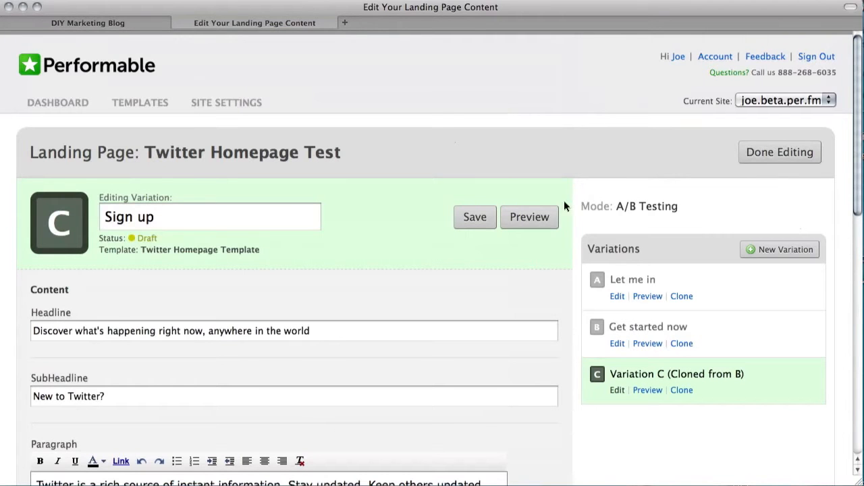
{"action": "left_click", "coordinate": [484, 218]}
Clone the "Sign up" variation, check the blog article for another button text, and name the copy "Join today"
{"action": "left_click", "coordinate": [690, 395]}
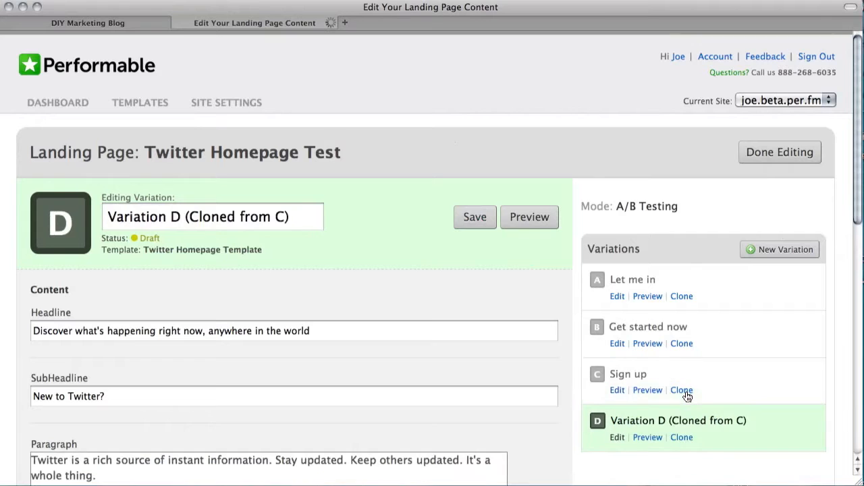
{"action": "left_click", "coordinate": [102, 24]}
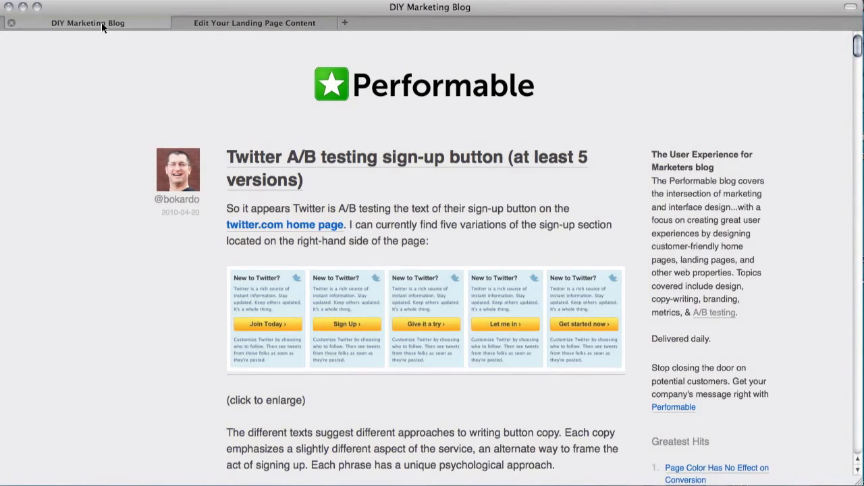
{"action": "left_click", "coordinate": [232, 23]}
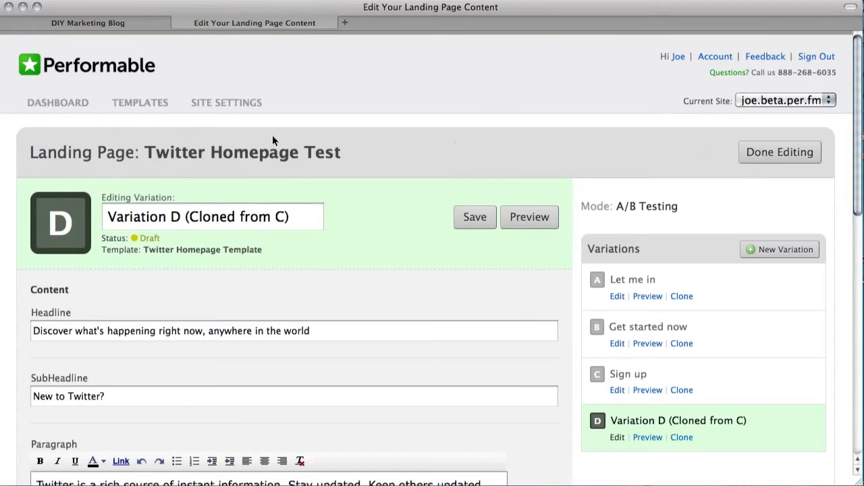
{"action": "triple_click", "coordinate": [224, 211]}
{"action": "type", "text": "join"}
{"action": "key", "text": "BackSpace"}
{"action": "key", "text": "BackSpace"}
{"action": "key", "text": "BackSpace"}
{"action": "key", "text": "BackSpace"}
{"action": "type", "text": "Join today"}
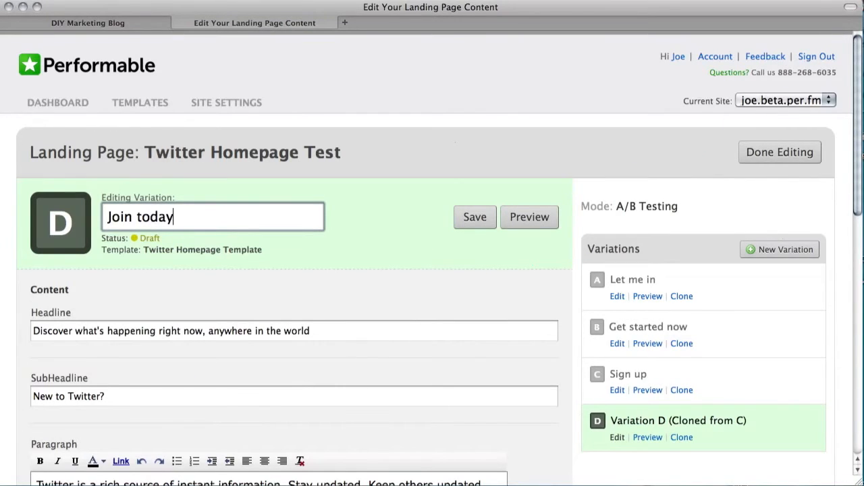
Copy variation D's name "Join today" into its Call to Action and save the variation
{"action": "key", "text": "super+a"}
{"action": "key", "text": "super+c"}
{"action": "scroll", "coordinate": [347, 324], "scroll_direction": "down", "scroll_amount": 5}
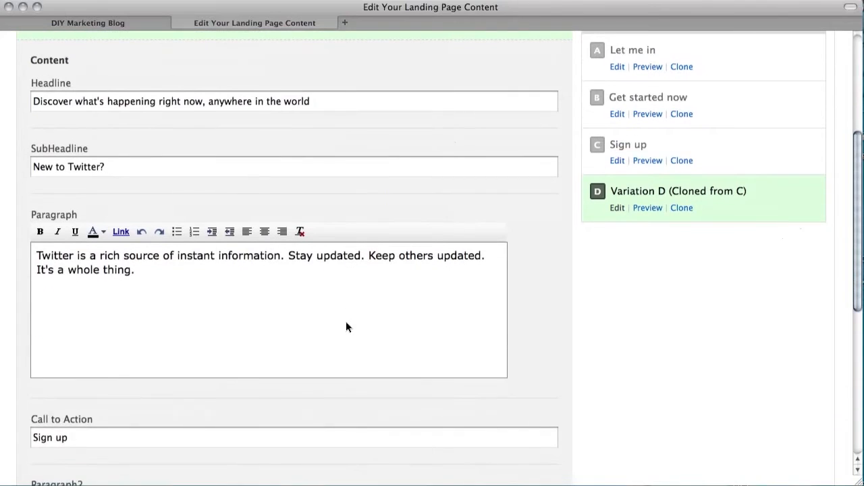
{"action": "left_click", "coordinate": [314, 363]}
{"action": "key", "text": "super+a"}
{"action": "key", "text": "super+v"}
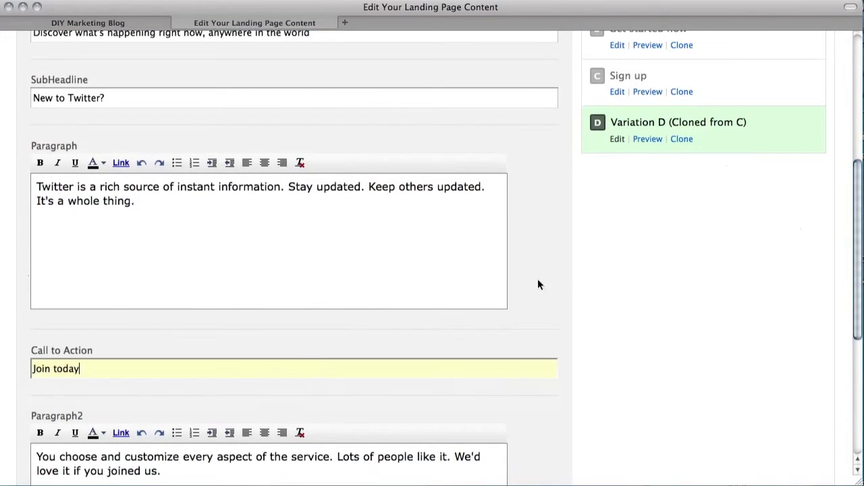
{"action": "scroll", "coordinate": [527, 284], "scroll_direction": "up", "scroll_amount": 5}
{"action": "left_click", "coordinate": [475, 218]}
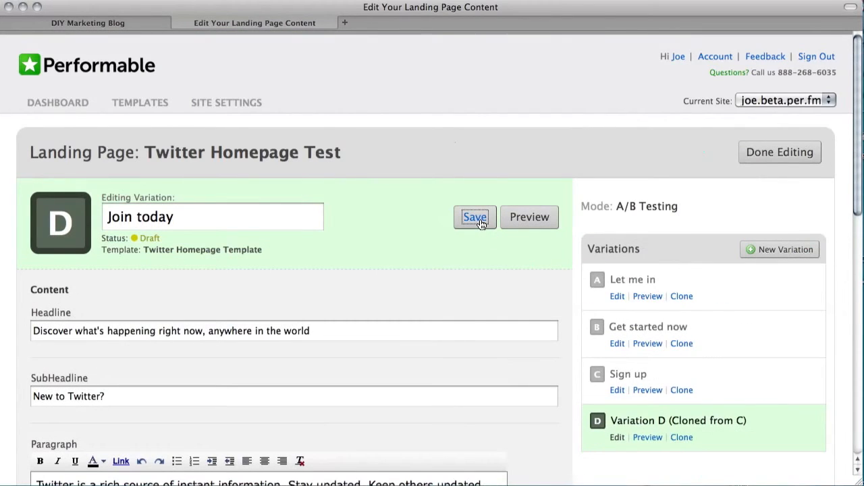
Clone the "Join today" variation and name the copy "Give it a try"
{"action": "left_click", "coordinate": [677, 435]}
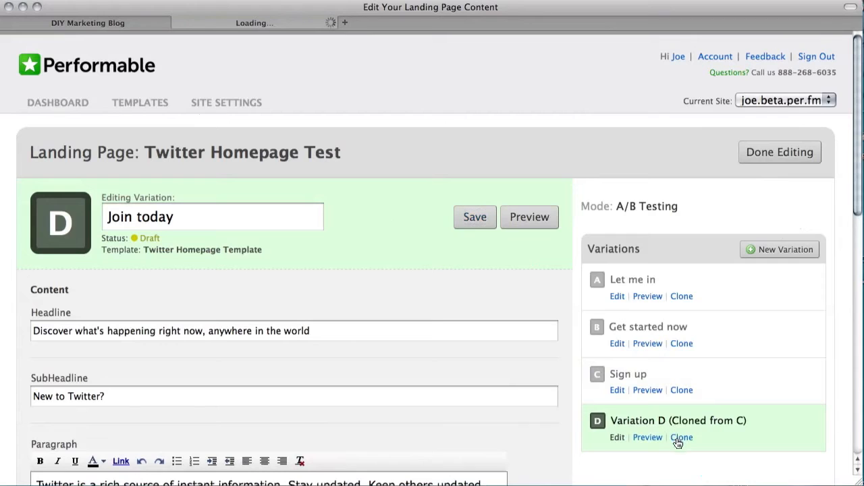
{"action": "left_click", "coordinate": [205, 216]}
{"action": "key", "text": "super+a"}
{"action": "type", "text": "Give it a try"}
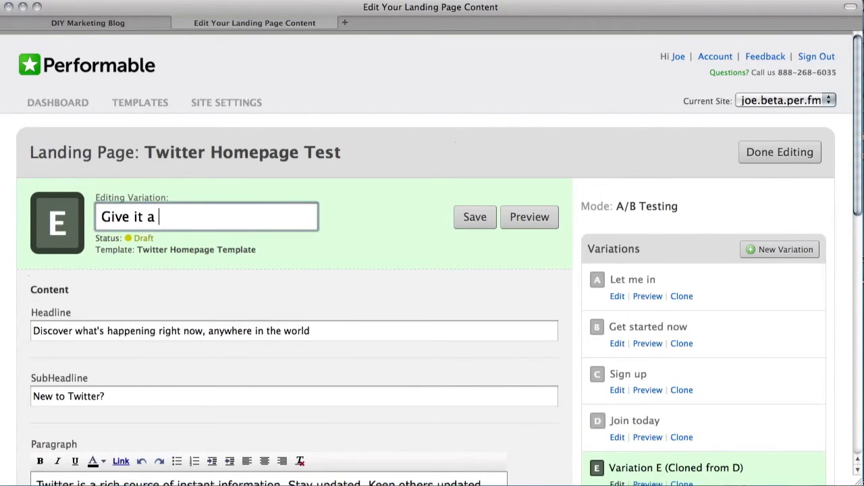
Copy variation E's name "Give it a try" into its Call to Action, replacing the existing text
{"action": "key", "text": "super+a"}
{"action": "key", "text": "super+c"}
{"action": "left_click", "coordinate": [418, 322]}
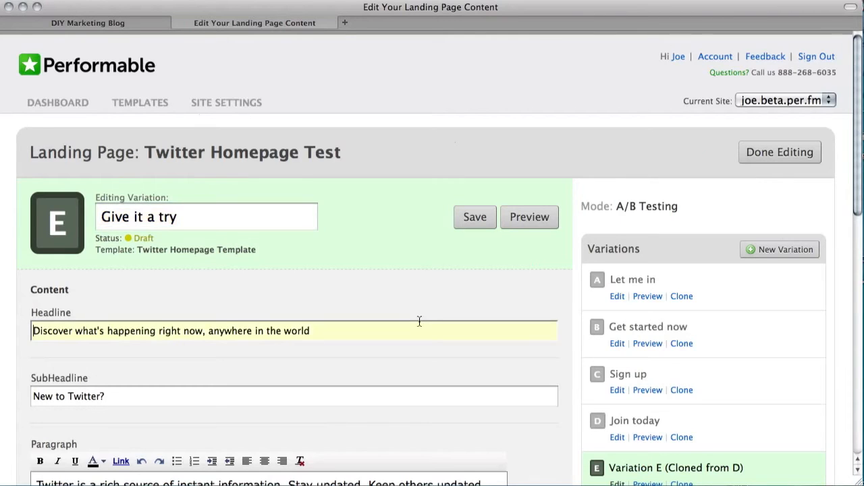
{"action": "scroll", "coordinate": [418, 318], "scroll_direction": "down", "scroll_amount": 5}
{"action": "left_click", "coordinate": [304, 402]}
{"action": "key", "text": "super+a"}
{"action": "key", "text": "super+v"}
{"action": "key", "text": "super+a"}
{"action": "left_click", "coordinate": [551, 355]}
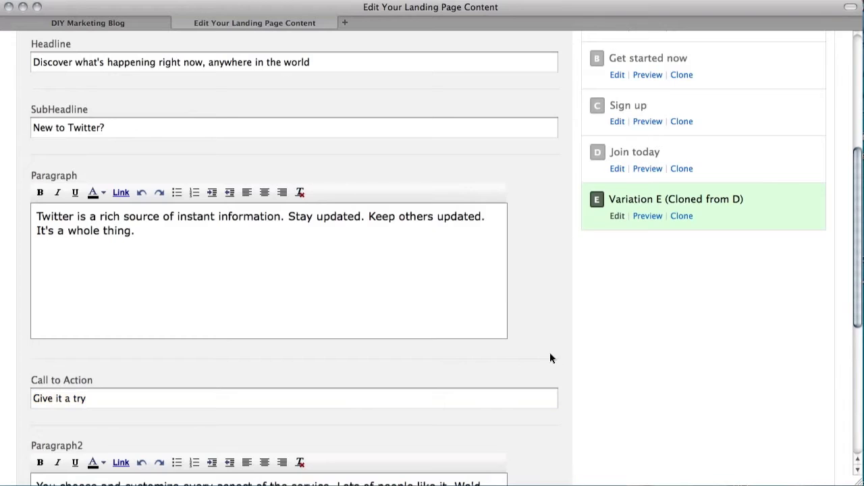
Review variation E's content fields and preview its page, checking the headline, subheadline and first paragraph against them
{"action": "scroll", "coordinate": [551, 354], "scroll_direction": "up", "scroll_amount": 3}
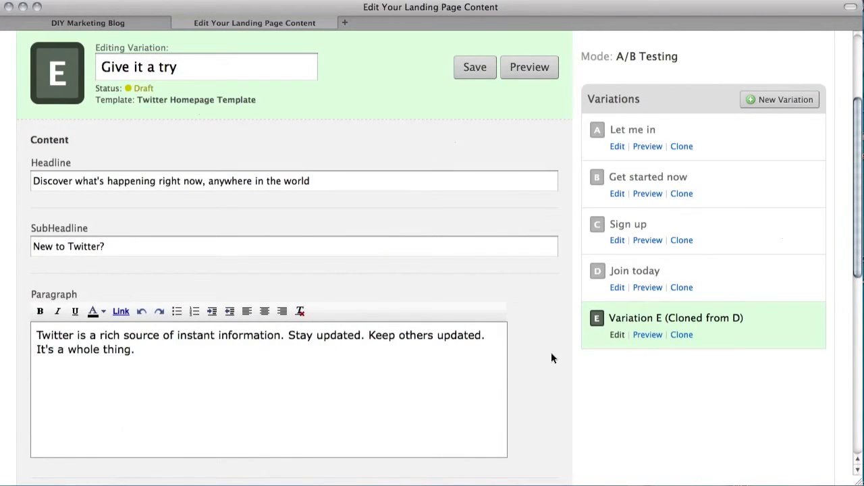
{"action": "scroll", "coordinate": [551, 354], "scroll_direction": "down", "scroll_amount": 3}
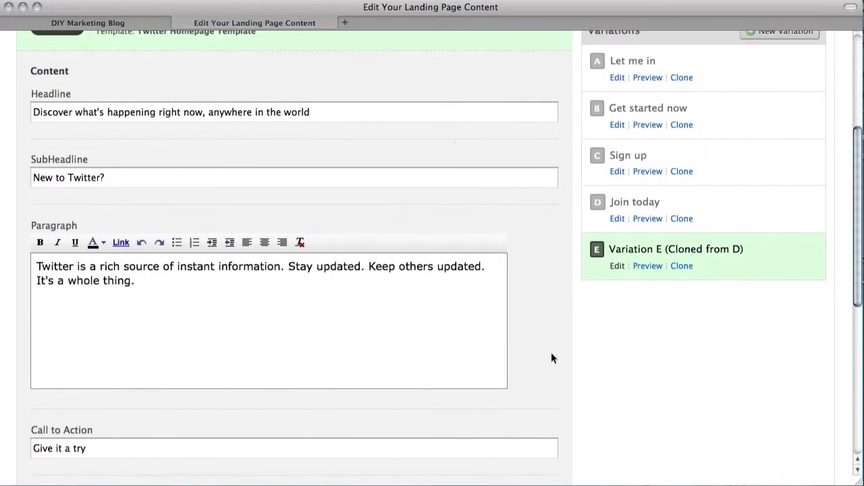
{"action": "scroll", "coordinate": [551, 353], "scroll_direction": "down", "scroll_amount": 3}
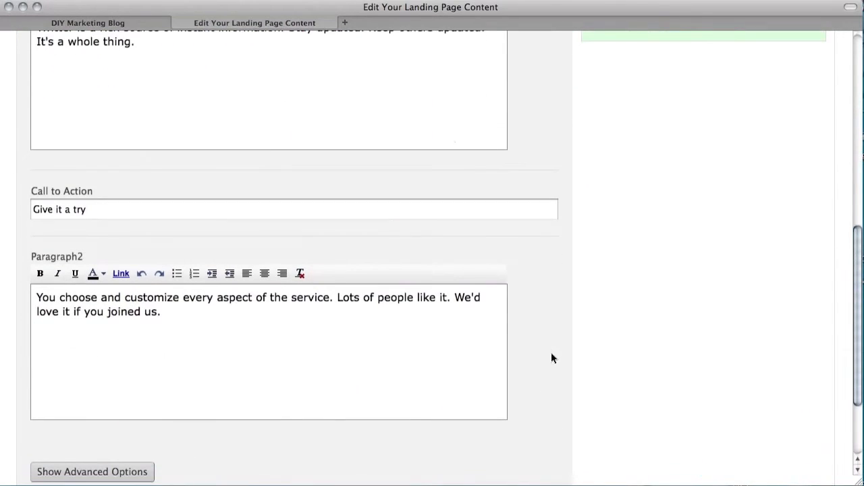
{"action": "scroll", "coordinate": [551, 354], "scroll_direction": "up", "scroll_amount": 2}
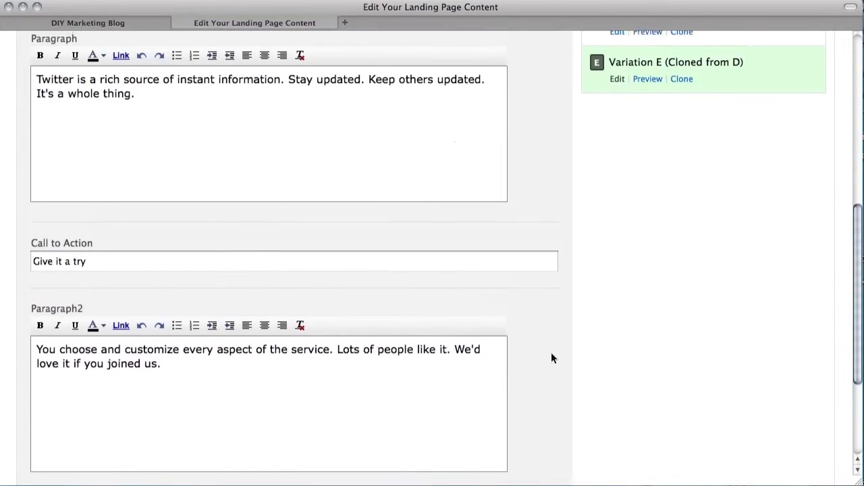
{"action": "scroll", "coordinate": [551, 352], "scroll_direction": "up", "scroll_amount": 7}
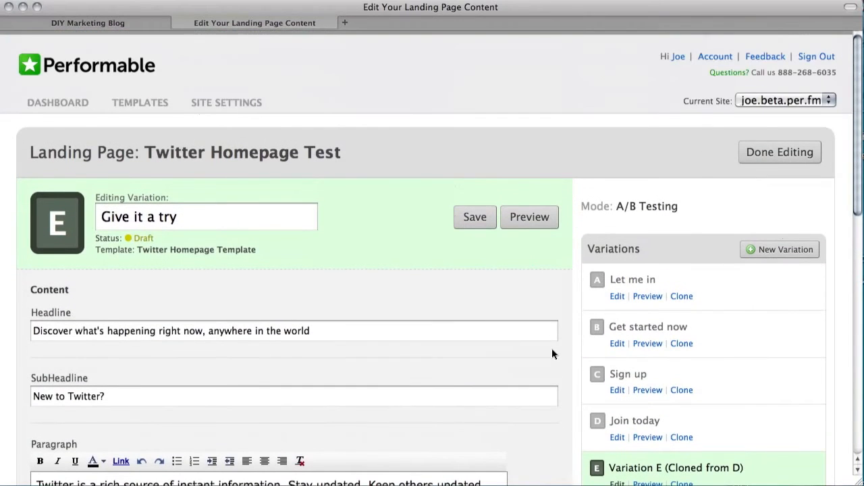
{"action": "left_click", "coordinate": [538, 216]}
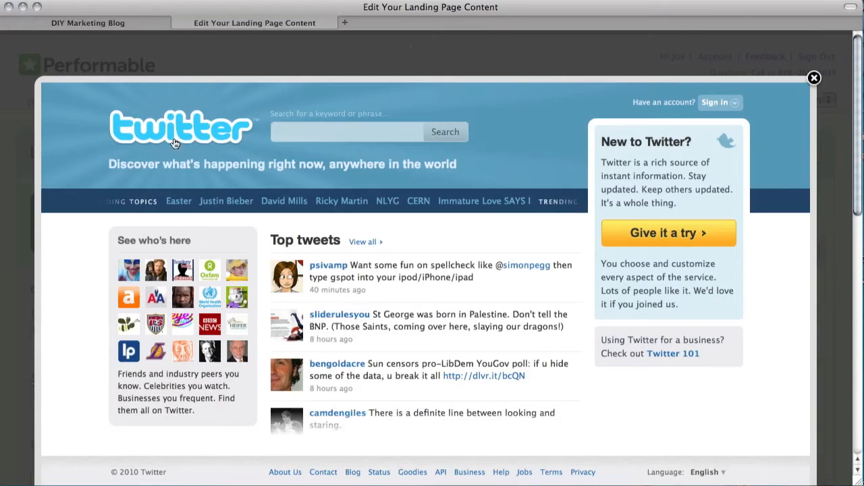
{"action": "left_click_drag", "start_coordinate": [110, 164], "coordinate": [336, 165]}
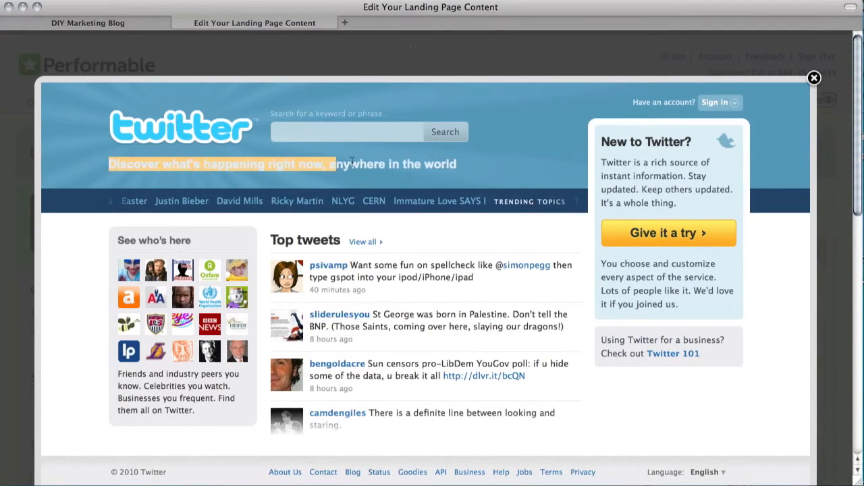
{"action": "left_click_drag", "start_coordinate": [601, 142], "coordinate": [698, 143]}
{"action": "left_click", "coordinate": [603, 165]}
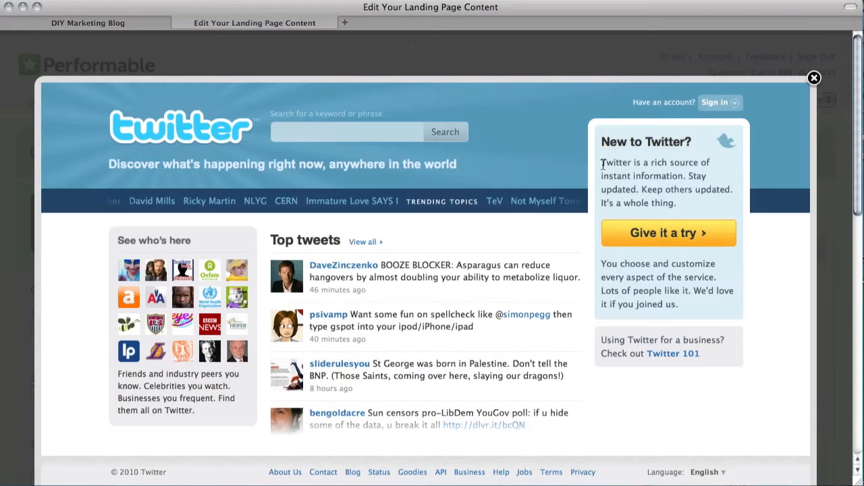
{"action": "left_click_drag", "start_coordinate": [603, 164], "coordinate": [684, 210]}
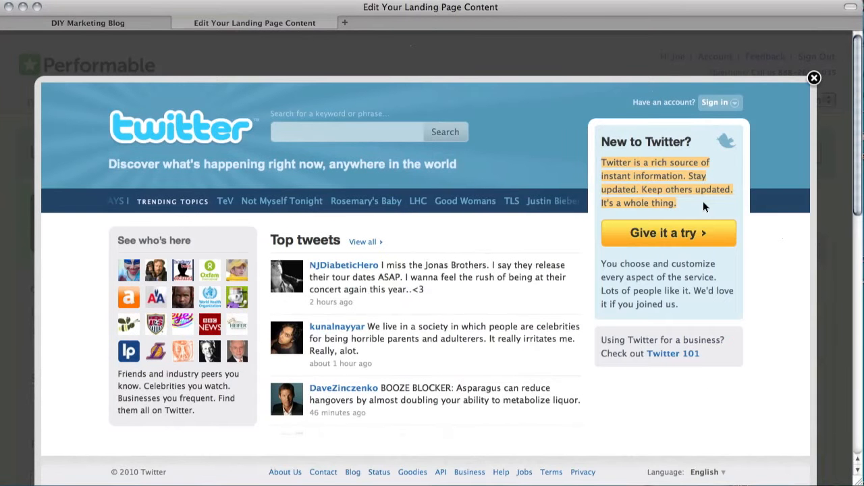
{"action": "left_click", "coordinate": [813, 79]}
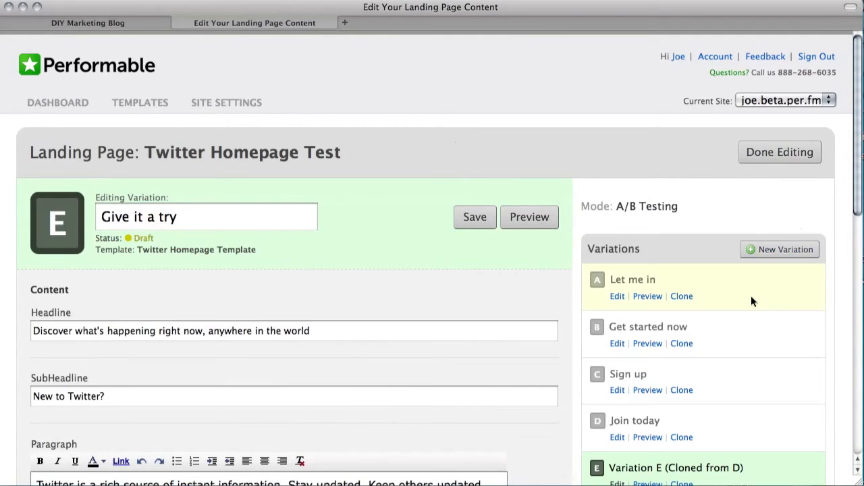
Save the "Give it a try" variation and finish editing the landing page
{"action": "left_click", "coordinate": [476, 215]}
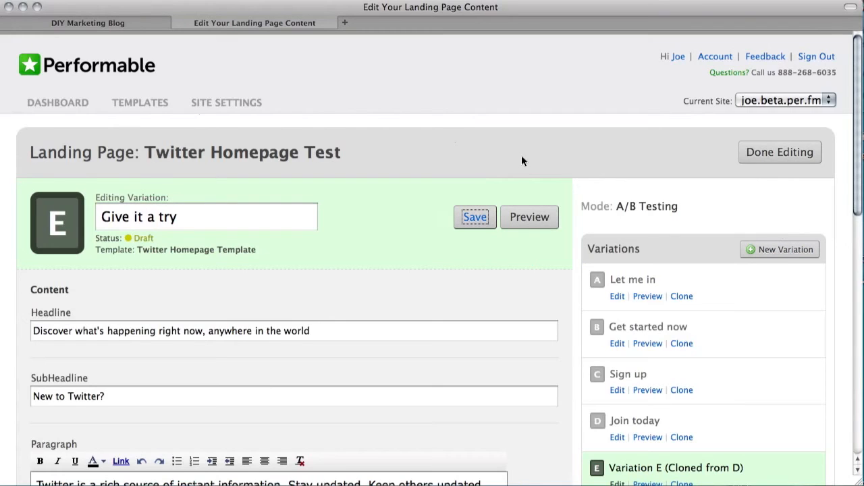
{"action": "left_click", "coordinate": [750, 153]}
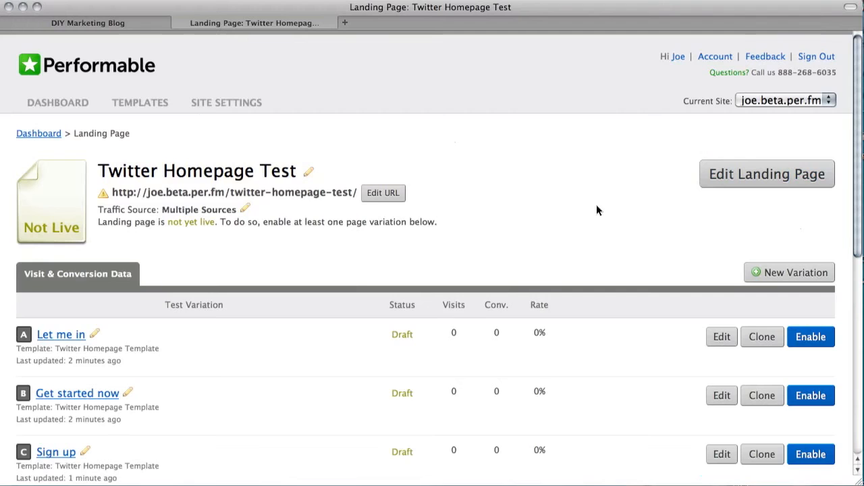
Enable all five test variations, from "Let me in" through "Give it a try", to take the landing page live
{"action": "scroll", "coordinate": [597, 207], "scroll_direction": "down", "scroll_amount": 5}
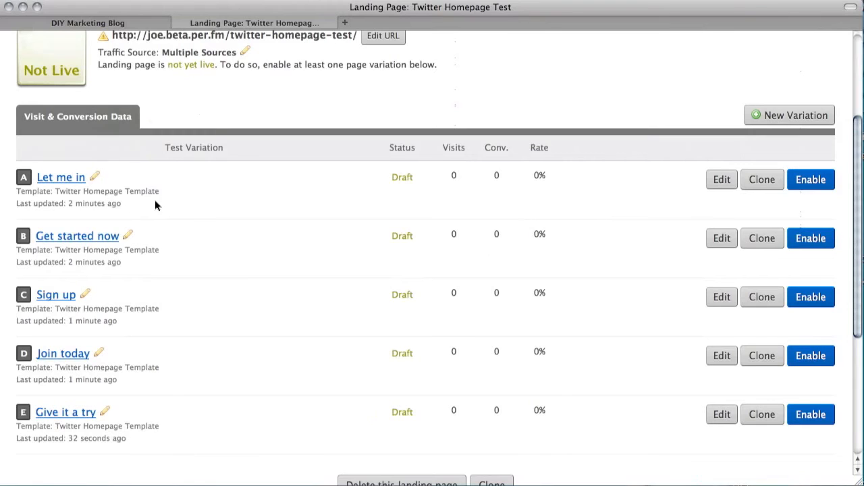
{"action": "scroll", "coordinate": [281, 262], "scroll_direction": "up", "scroll_amount": 1}
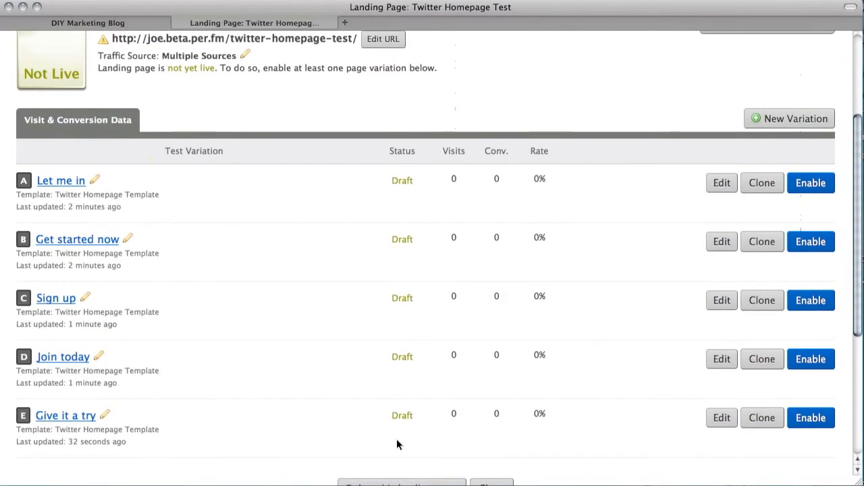
{"action": "left_click", "coordinate": [809, 185]}
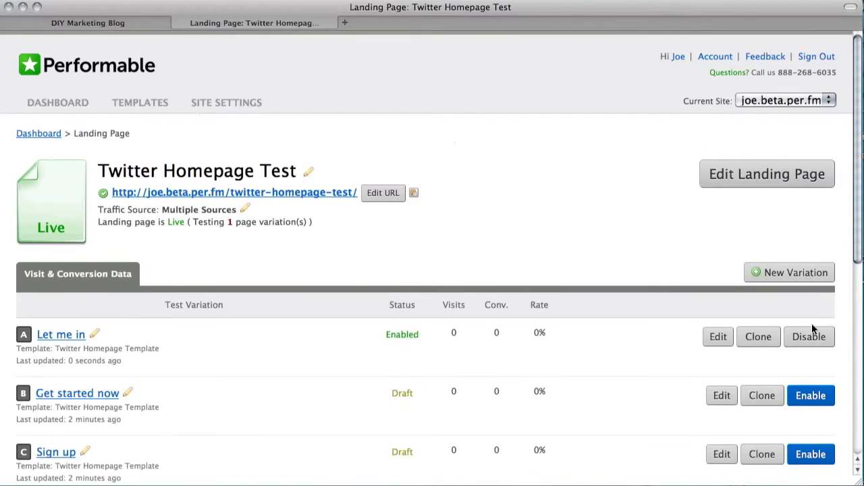
{"action": "left_click", "coordinate": [811, 395]}
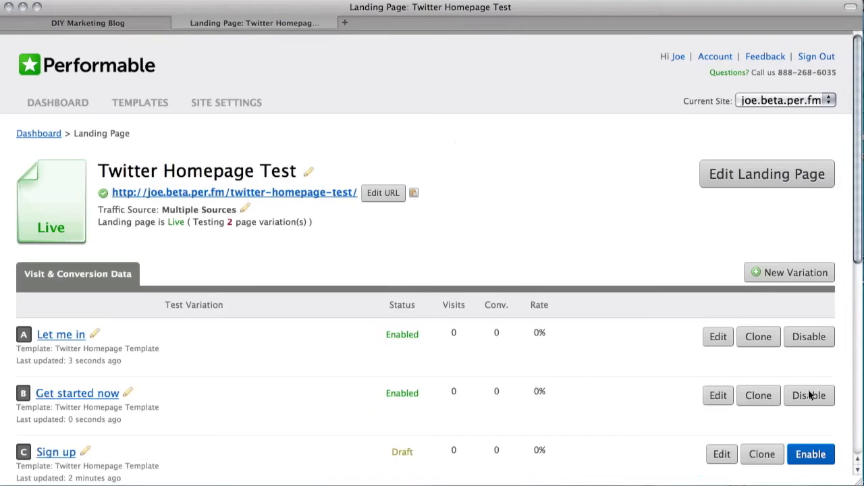
{"action": "scroll", "coordinate": [811, 397], "scroll_direction": "down", "scroll_amount": 3}
{"action": "left_click", "coordinate": [819, 327]}
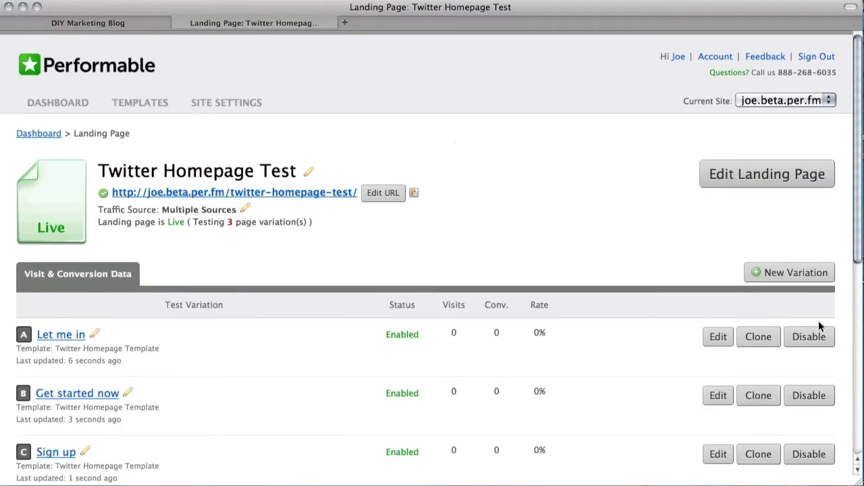
{"action": "scroll", "coordinate": [819, 323], "scroll_direction": "down", "scroll_amount": 4}
{"action": "left_click", "coordinate": [811, 324]}
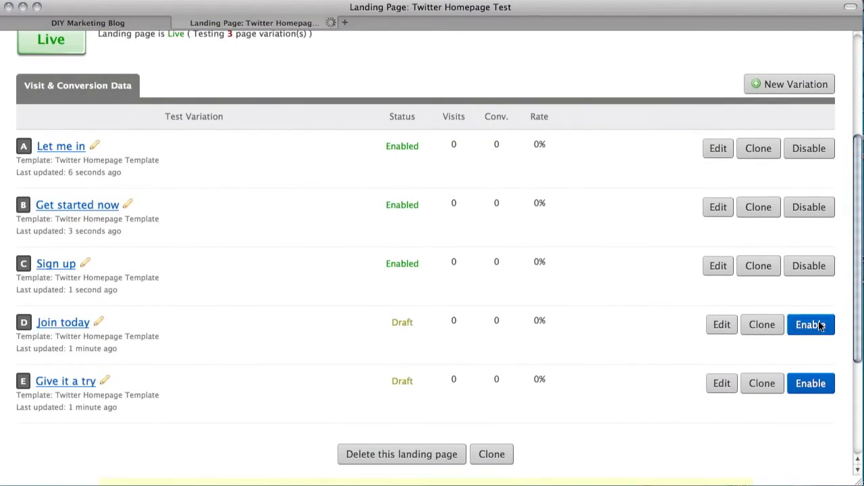
{"action": "scroll", "coordinate": [819, 320], "scroll_direction": "down", "scroll_amount": 6}
{"action": "left_click", "coordinate": [812, 282]}
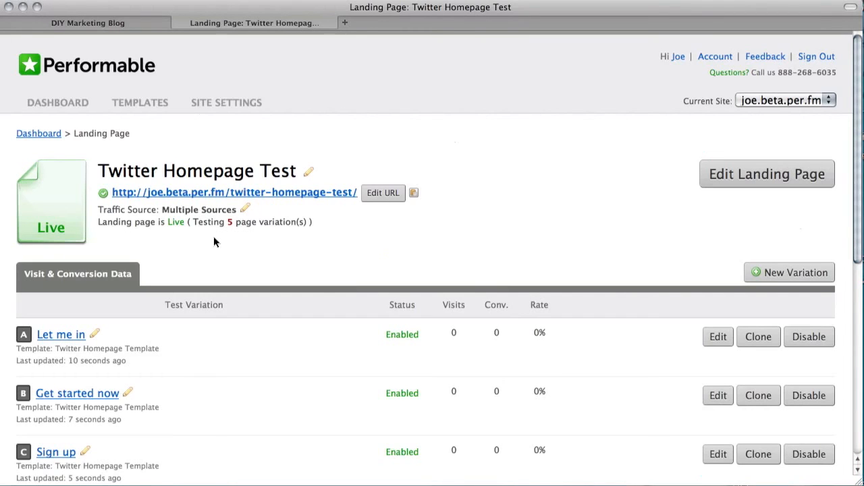
Open the live Twitter Homepage Test page at its public URL
{"action": "left_click", "coordinate": [253, 195]}
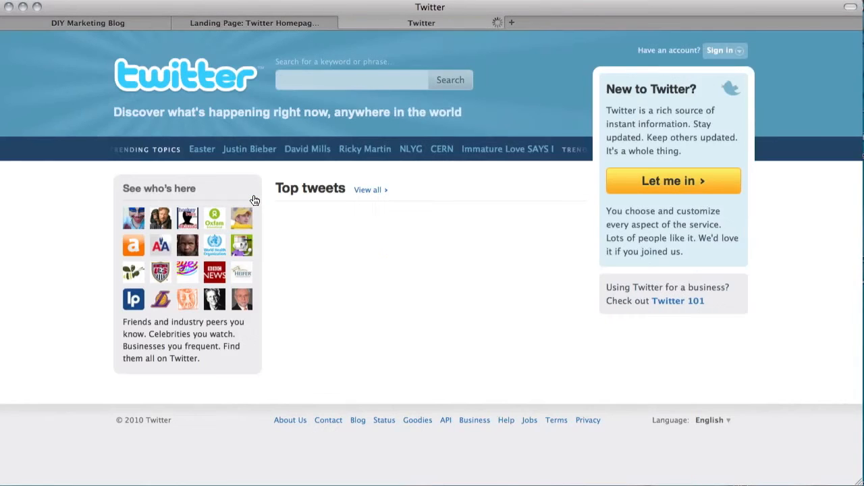